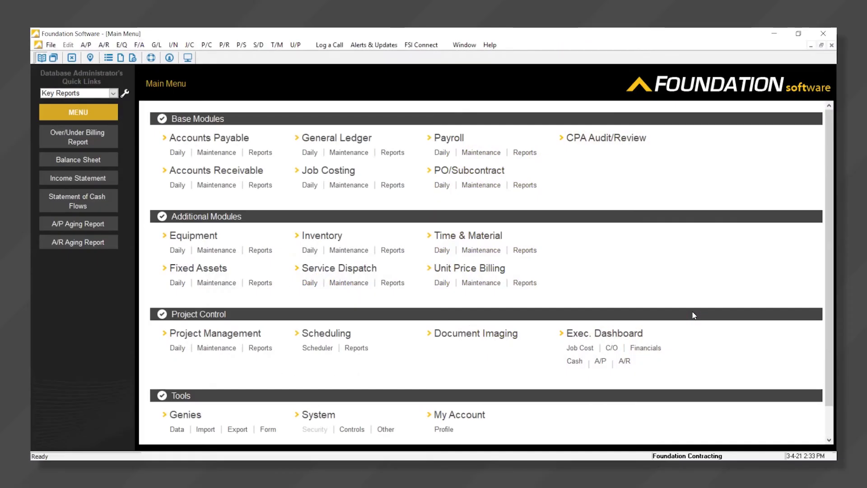
Step: Open the Tools » Genies page listing the data, import, export and form genies
left_click(190, 419)
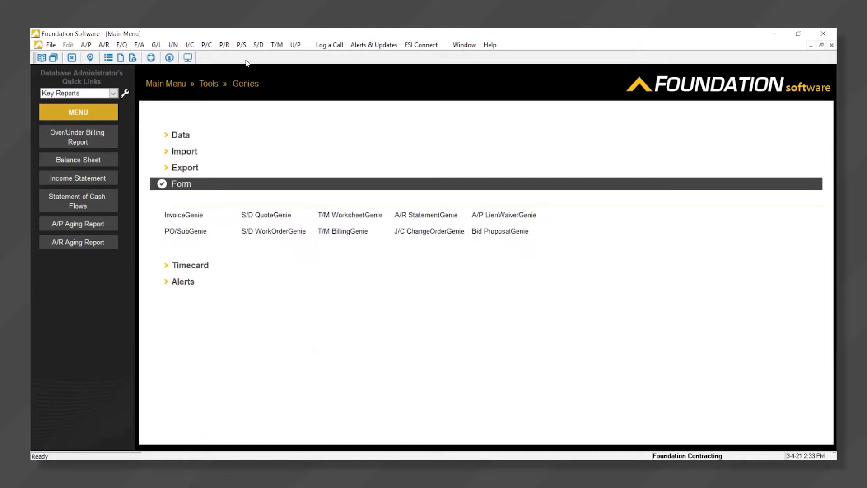
Step: Start a new J/C Activity genie from the Data genies list
left_click(182, 137)
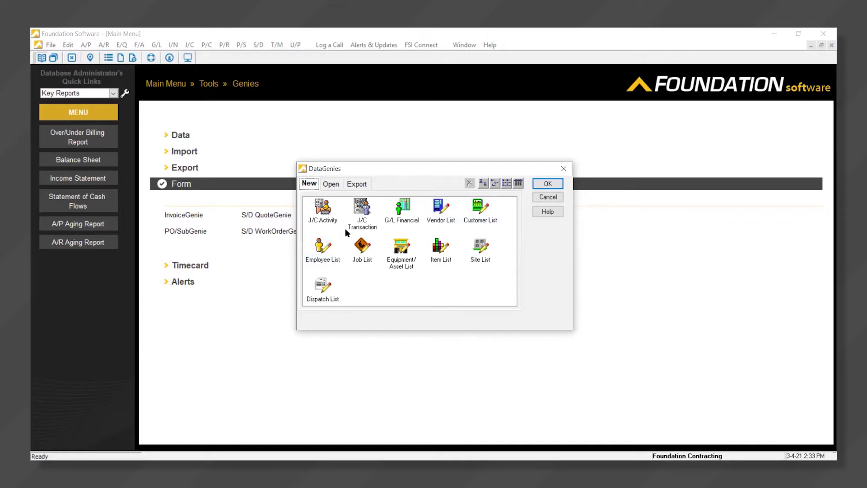
left_click(322, 210)
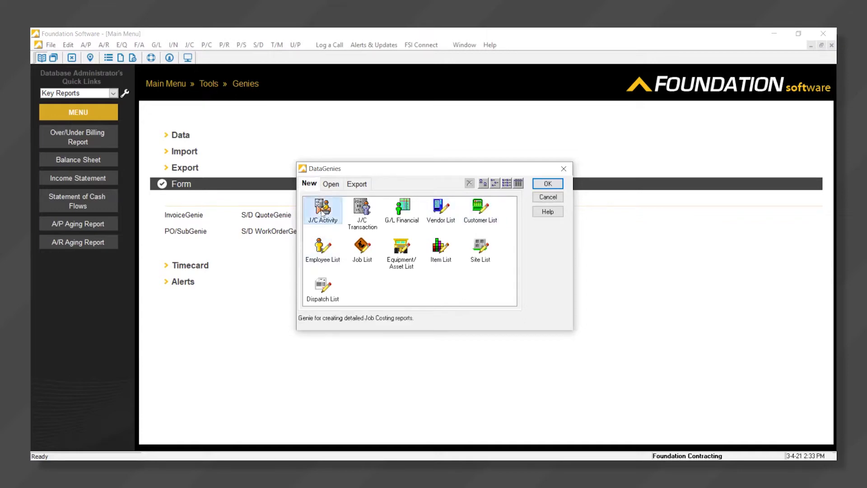
double_click(322, 210)
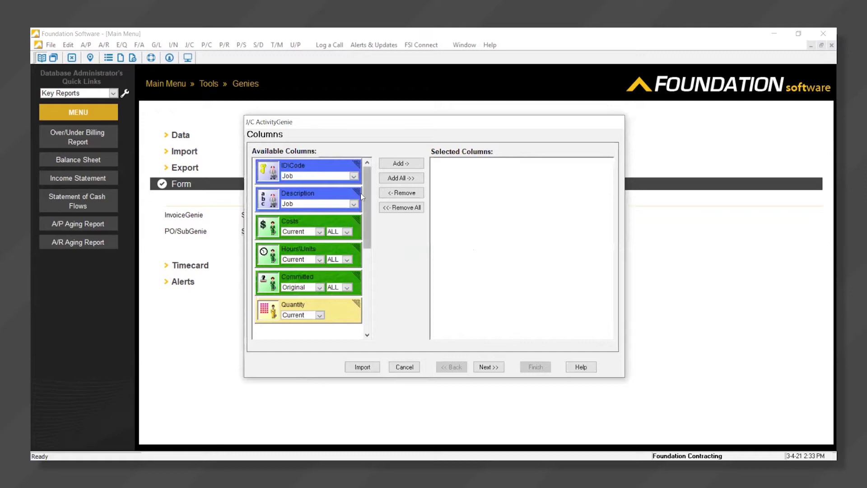
Step: Add the ID\Code and Description columns, then preview the Job No and Job Description layout
left_click_drag(364, 207, 372, 169)
left_click_drag(321, 169, 515, 183)
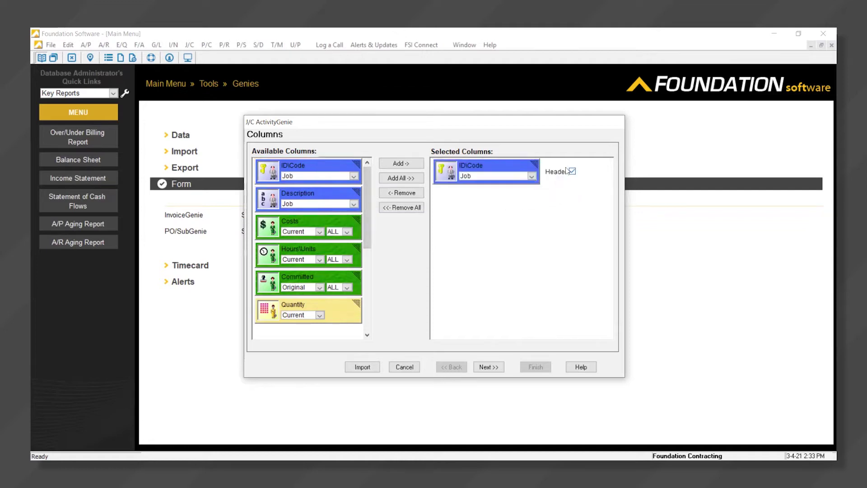
double_click(322, 196)
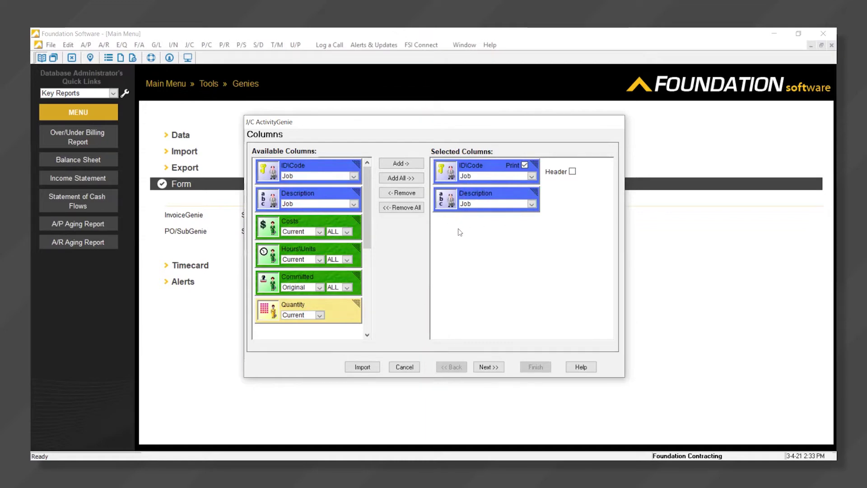
left_click(487, 367)
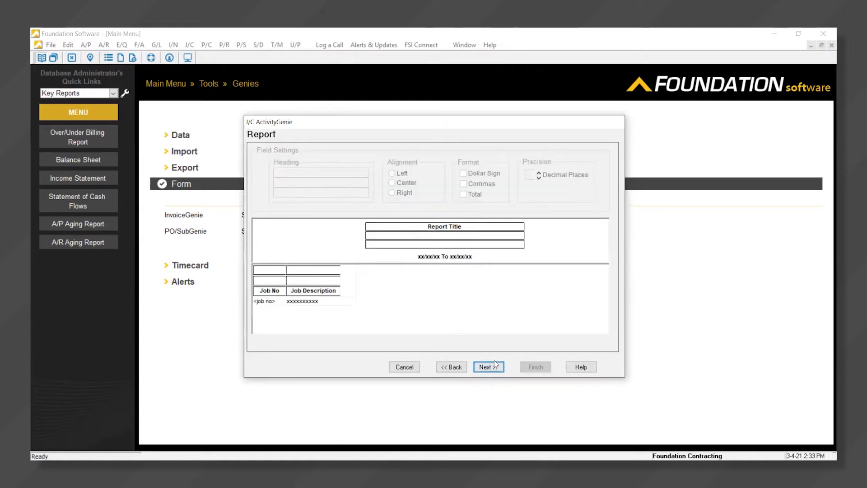
Step: Back on Columns, add Costs columns for Orig Est and To Date, plus a Calculation column
left_click(450, 368)
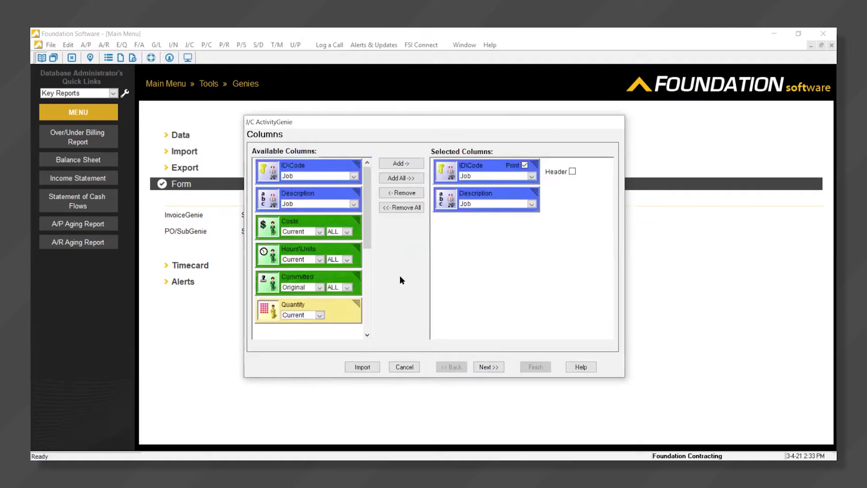
left_click(320, 231)
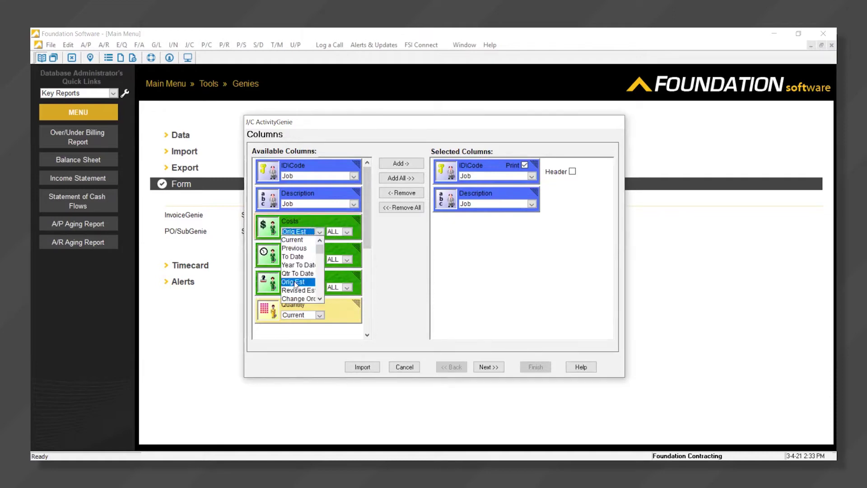
left_click(295, 282)
double_click(305, 222)
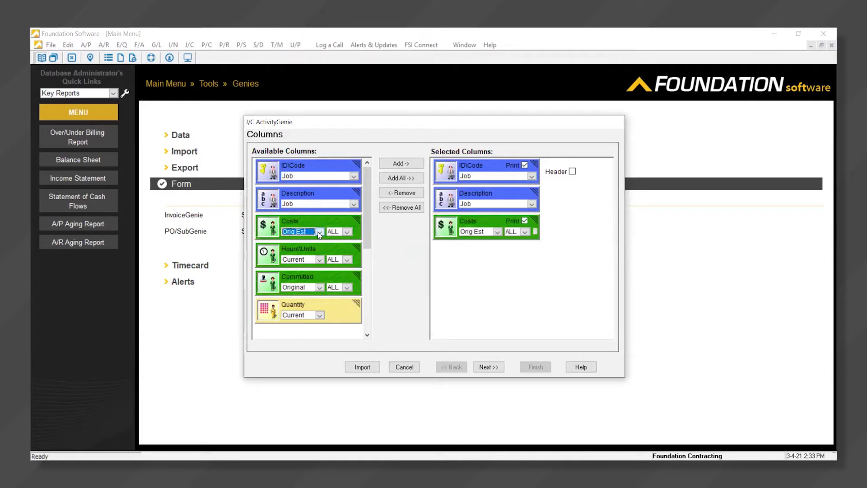
left_click(319, 232)
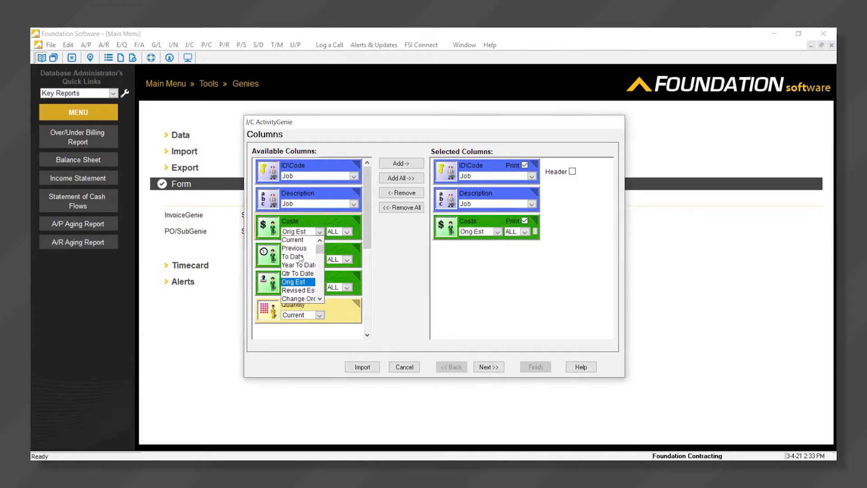
left_click(300, 257)
double_click(308, 226)
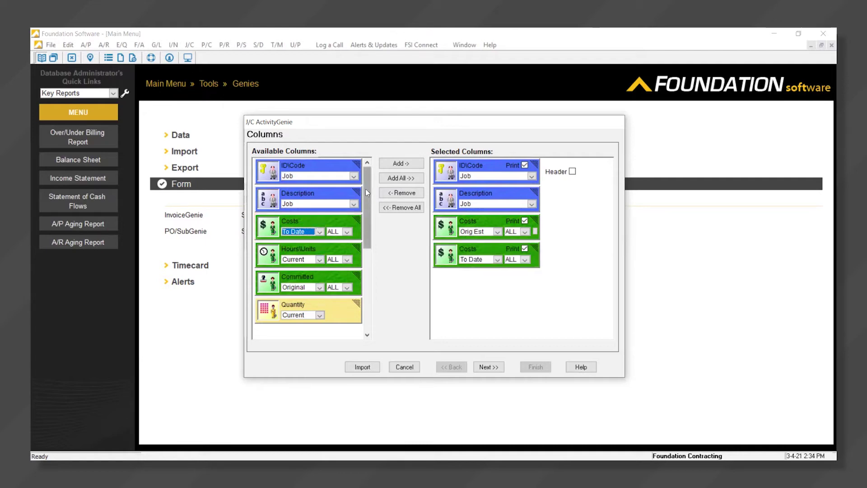
left_click_drag(366, 193, 369, 251)
Step: Name the calculation column Variance with formula Original Estimated Costs - Costs to Date
double_click(319, 304)
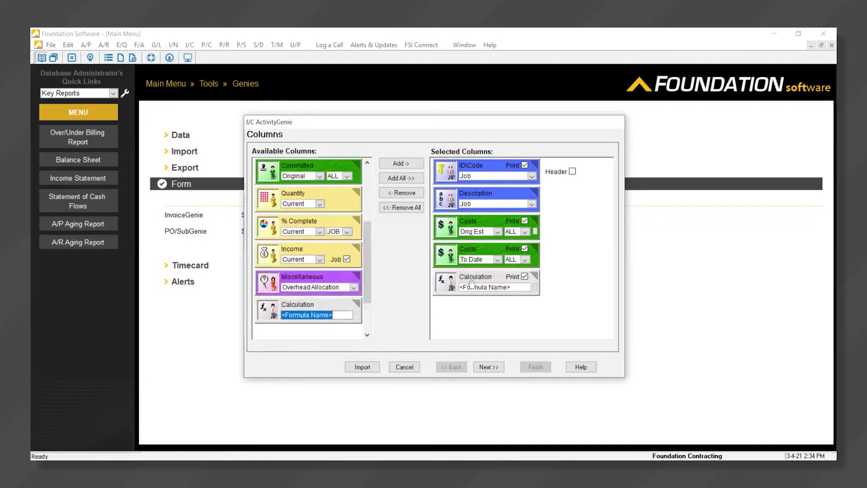
left_click(471, 285)
type("Vari")
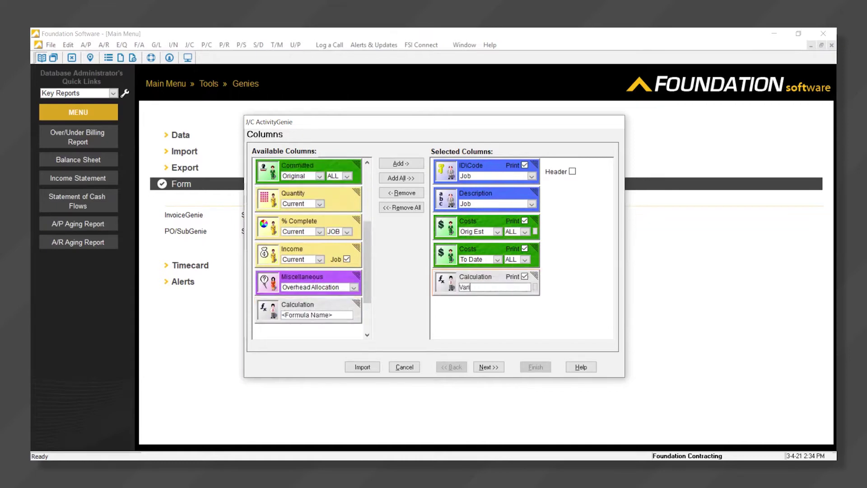
type("ance")
left_click(535, 286)
left_click(589, 288)
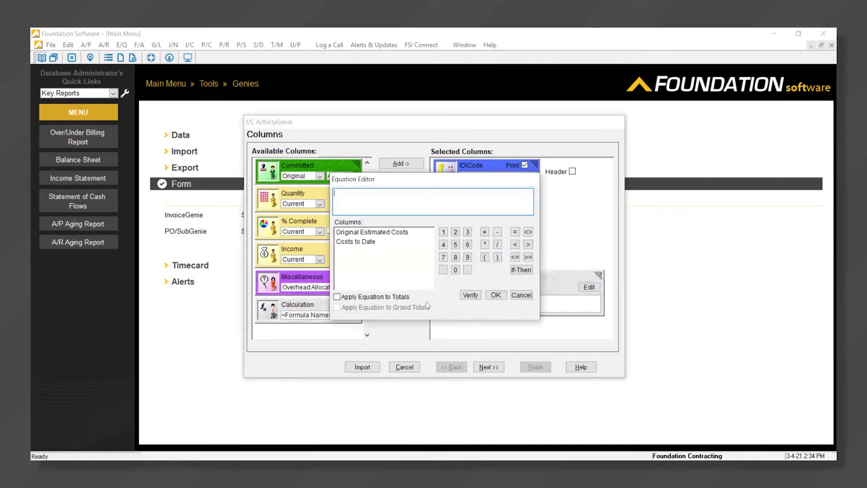
double_click(375, 232)
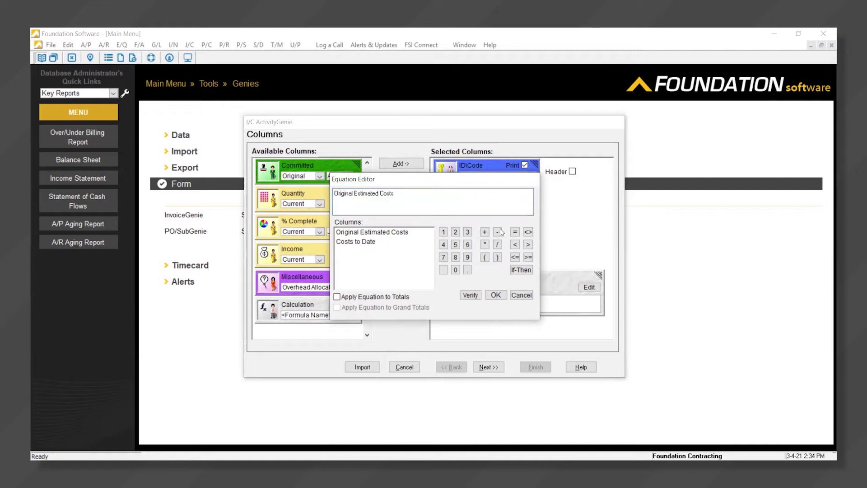
left_click(497, 232)
double_click(359, 242)
left_click(495, 295)
Step: In the layout preview, title the report 'New Report'
left_click(494, 368)
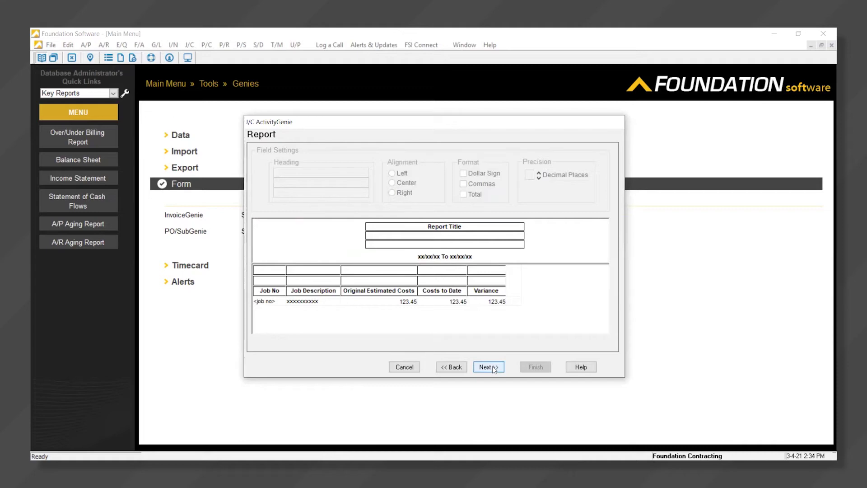
left_click(428, 227)
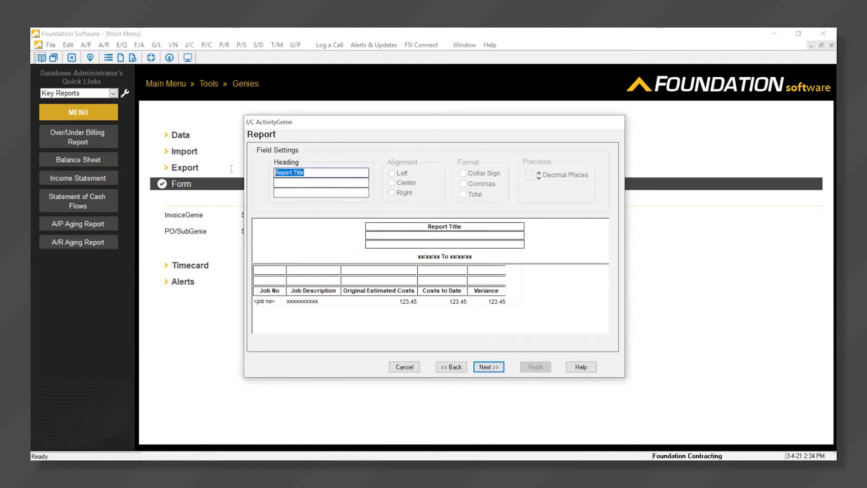
type("New")
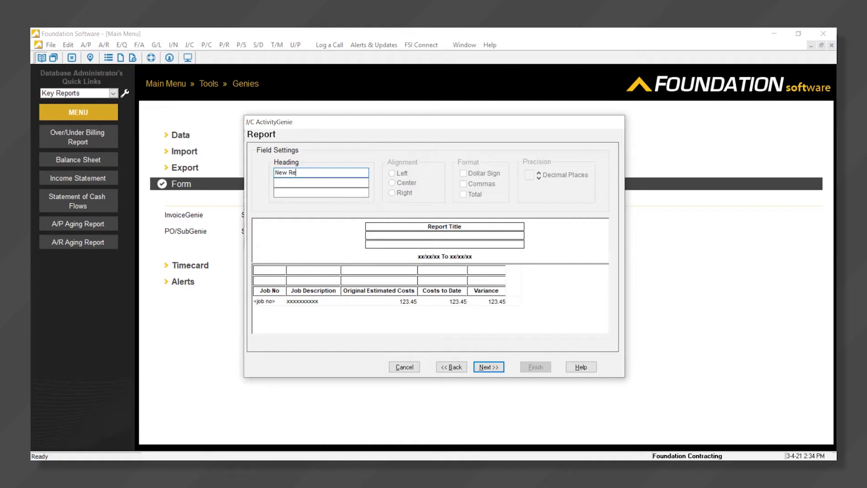
left_click(439, 240)
Step: Rename the Original Estimated Costs column heading to Budgeted Costs
left_click(375, 299)
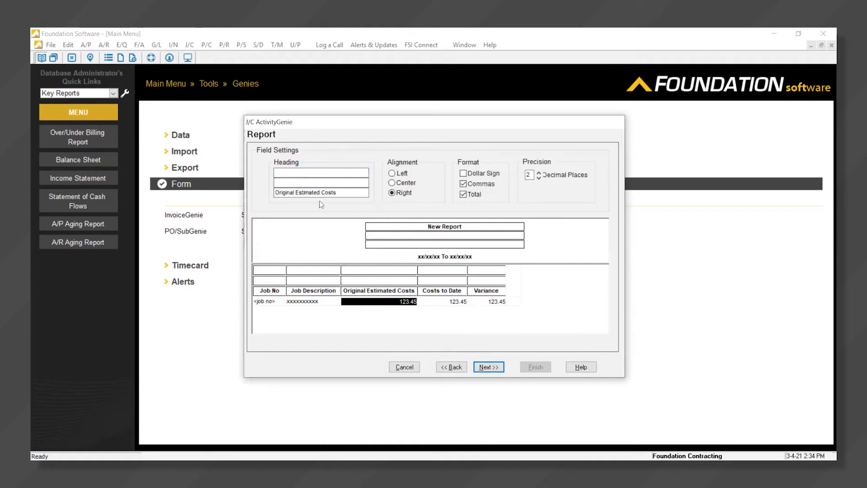
left_click_drag(318, 192, 248, 181)
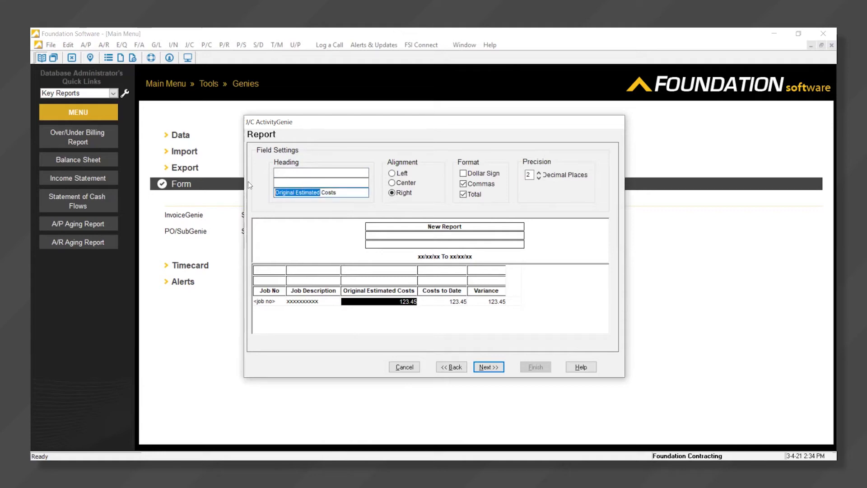
type("Budgeted")
left_click(377, 283)
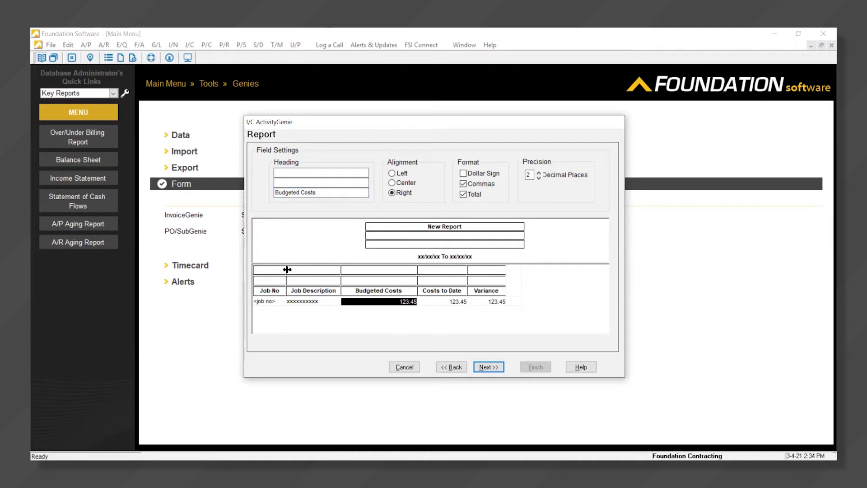
Step: Widen the Job No, Job Description and Costs to Date columns
left_click_drag(288, 269, 314, 269)
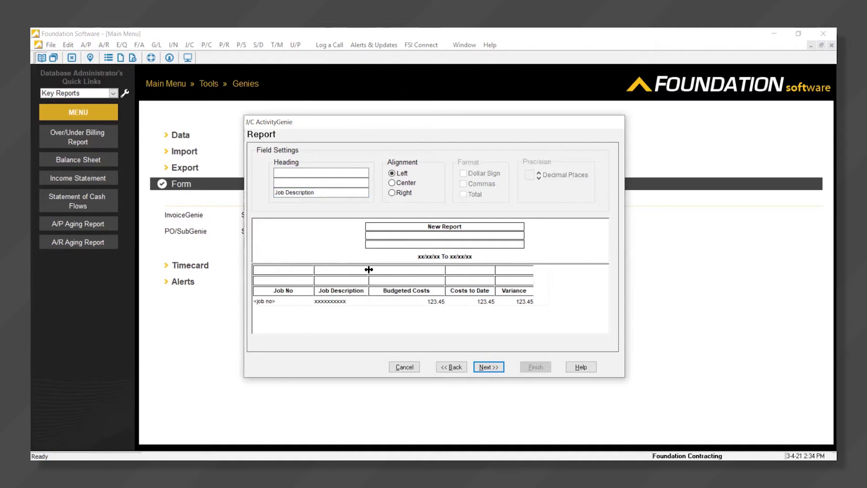
left_click_drag(368, 269, 391, 270)
left_click_drag(517, 270, 597, 270)
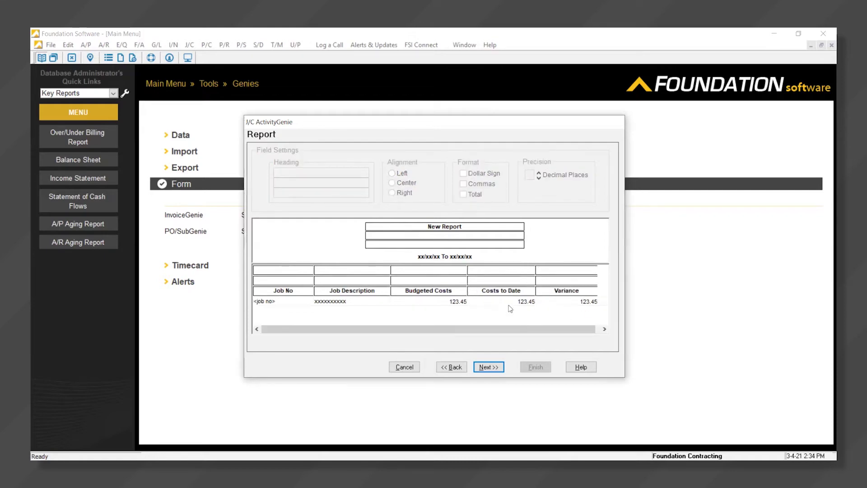
left_click(488, 366)
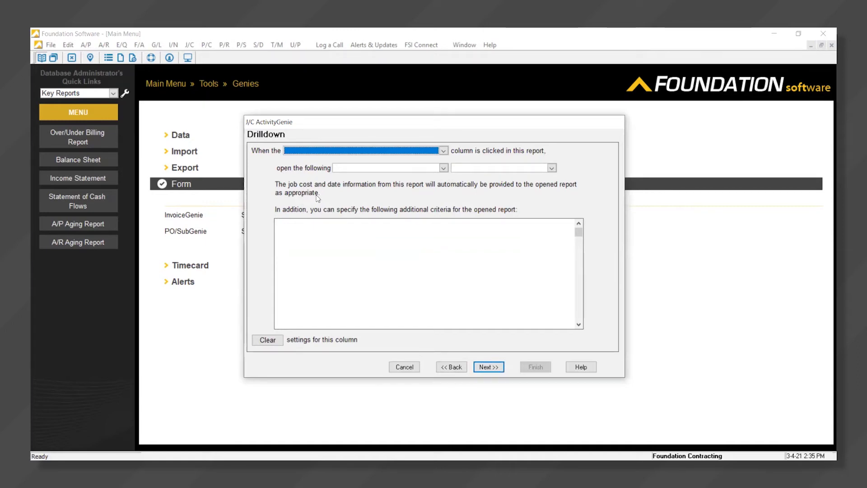
Step: Make the Costs to Date column drill down to the predefined Job History Detail report
left_click(444, 151)
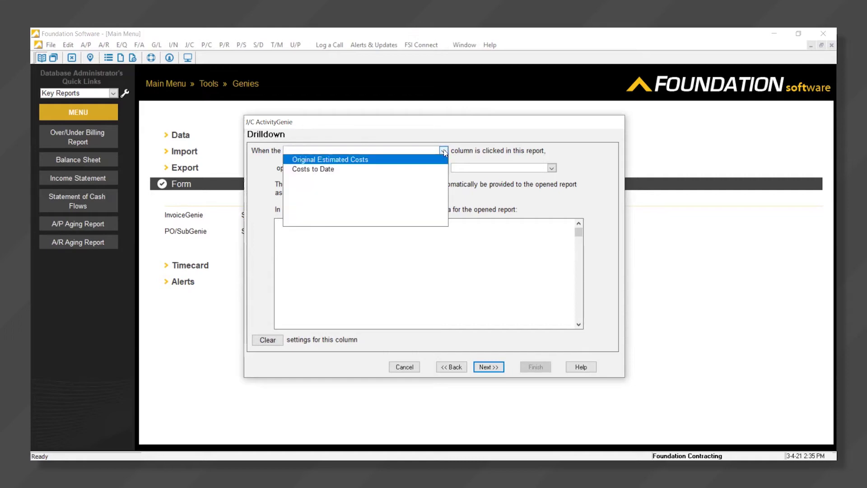
left_click(324, 169)
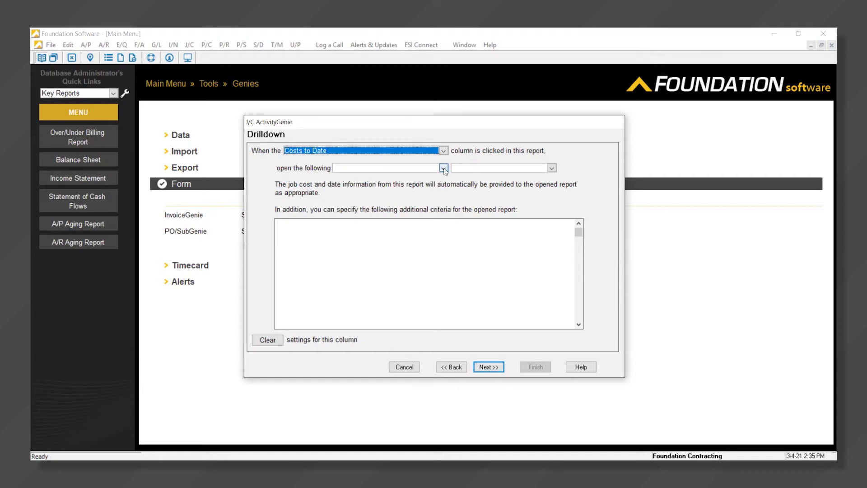
left_click(444, 169)
left_click(402, 191)
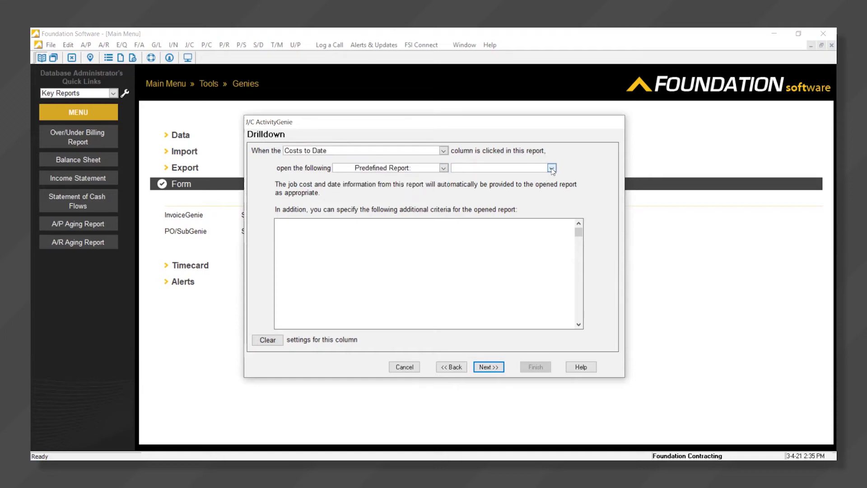
left_click(552, 168)
left_click(491, 195)
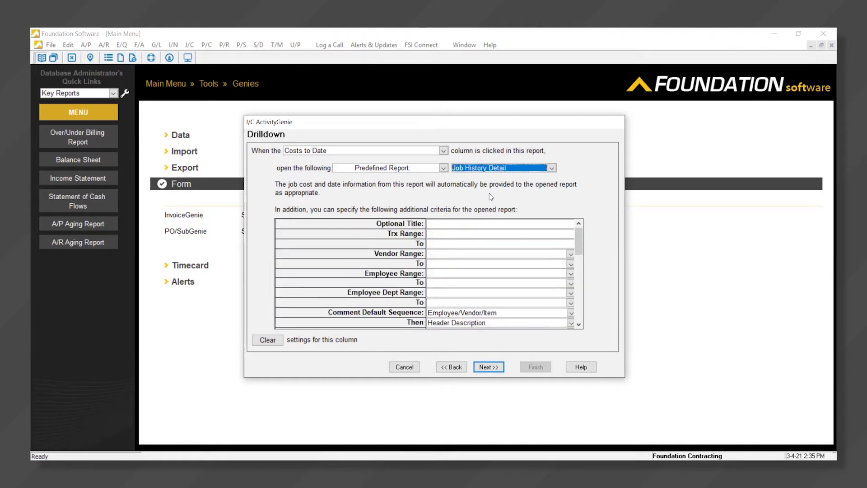
left_click(492, 367)
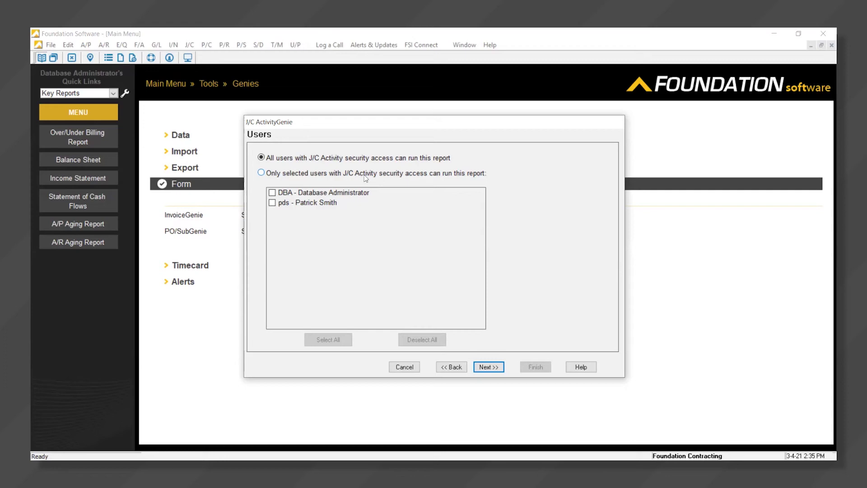
left_click(494, 365)
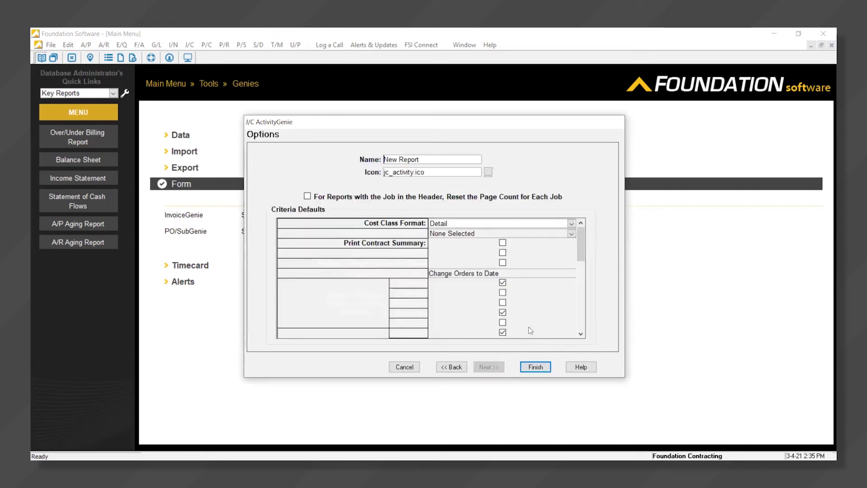
Step: Default the Cost Class Format to Condensed for Job, then finish the genie
left_click(571, 223)
left_click(571, 224)
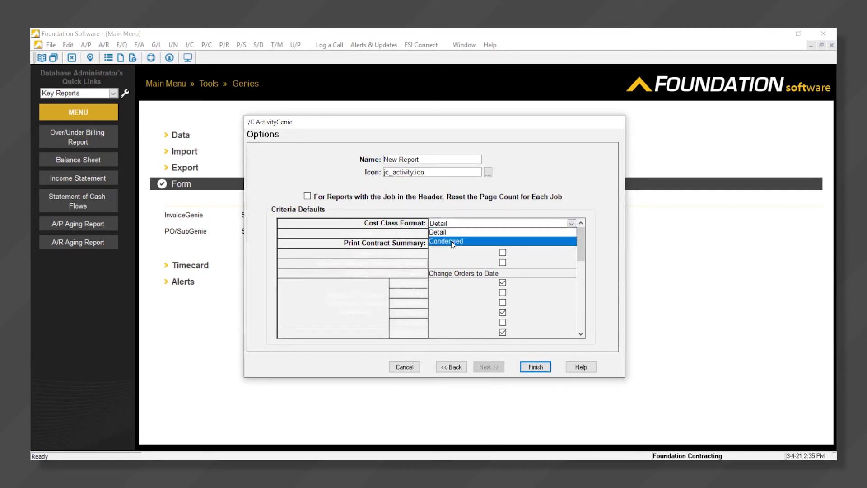
left_click(502, 242)
left_click(571, 233)
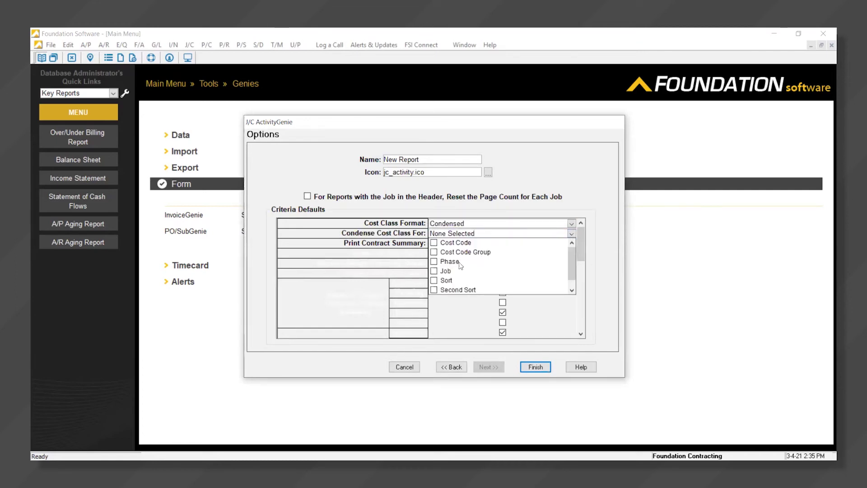
left_click(434, 271)
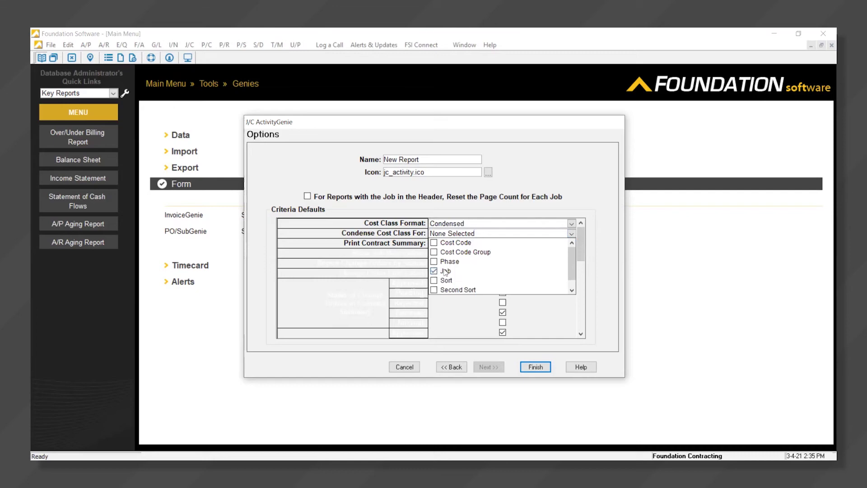
left_click(577, 194)
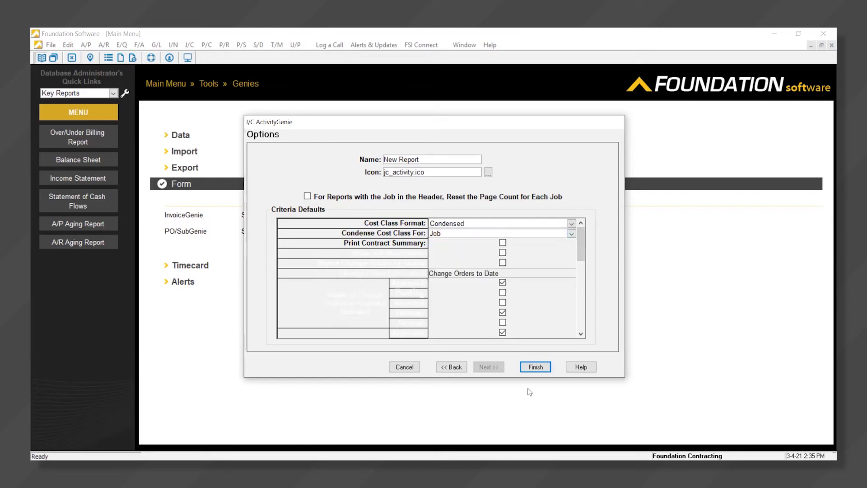
left_click(535, 367)
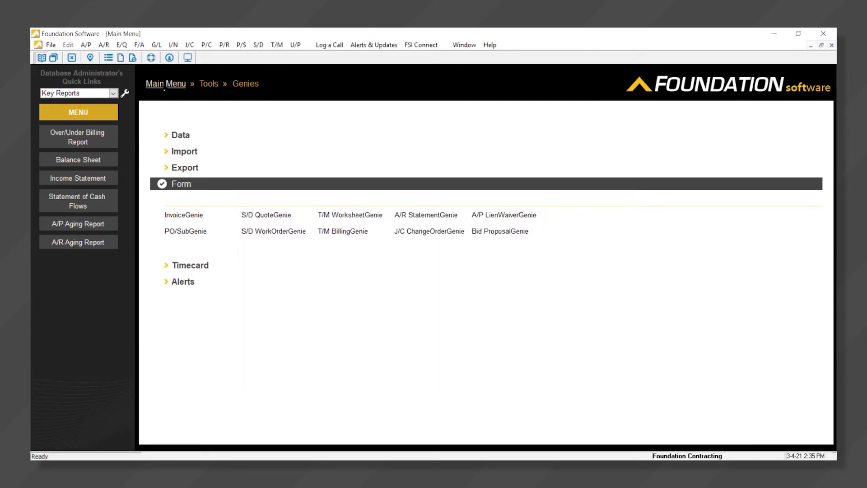
left_click(163, 86)
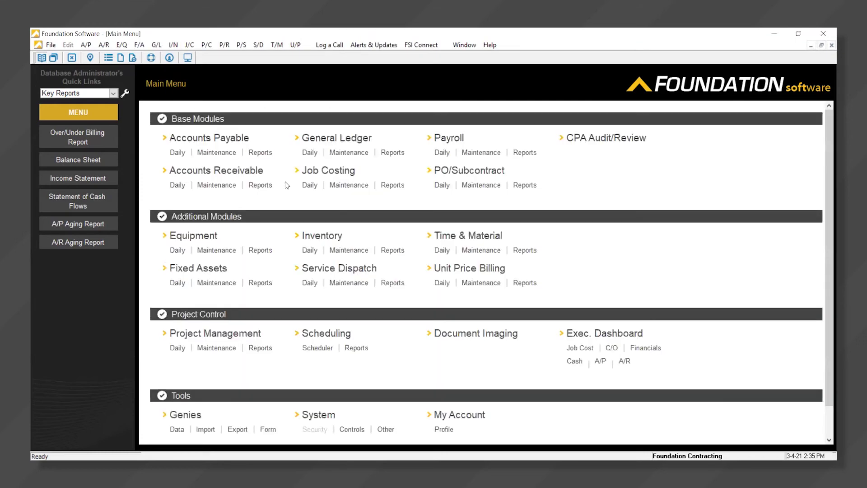
Step: Open the J/C Activity report from Job Costing Reports and show its saved report layouts
left_click(392, 186)
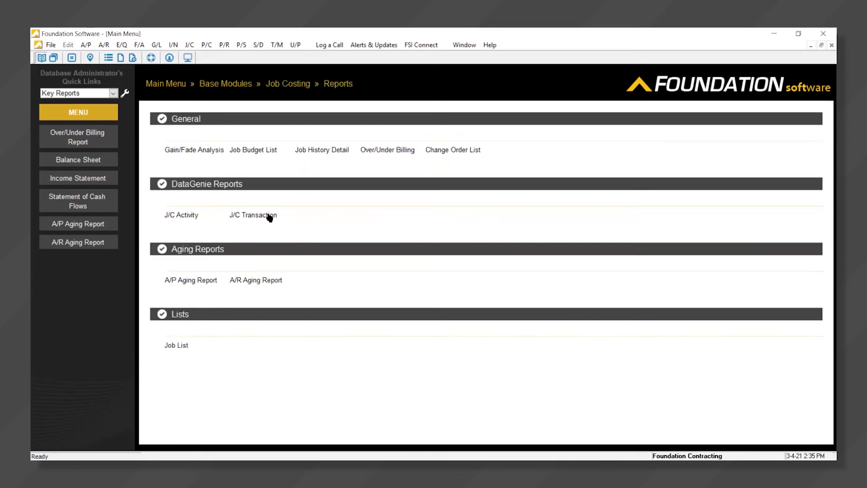
left_click(182, 216)
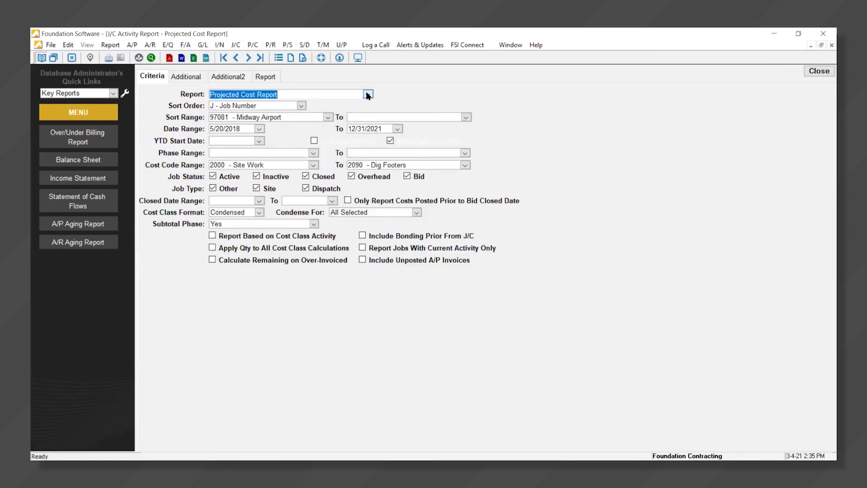
left_click(368, 94)
Step: Run New Report with the job Sort Range 9702 to 9709 and view the results
left_click_drag(577, 269, 605, 323)
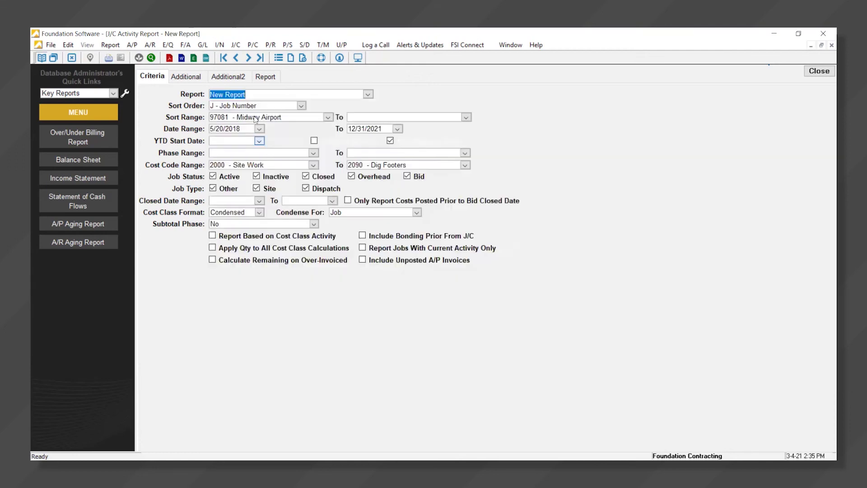
left_click(256, 118)
type("9702")
key("Tab")
type("9709")
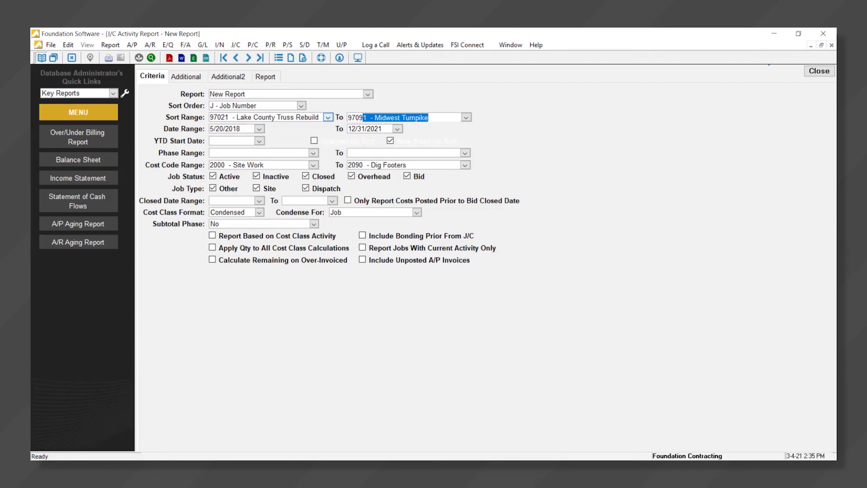
left_click(266, 77)
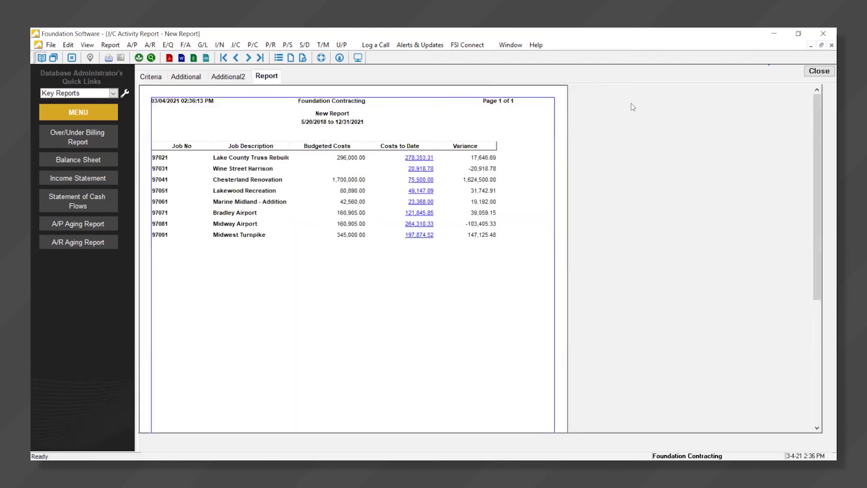